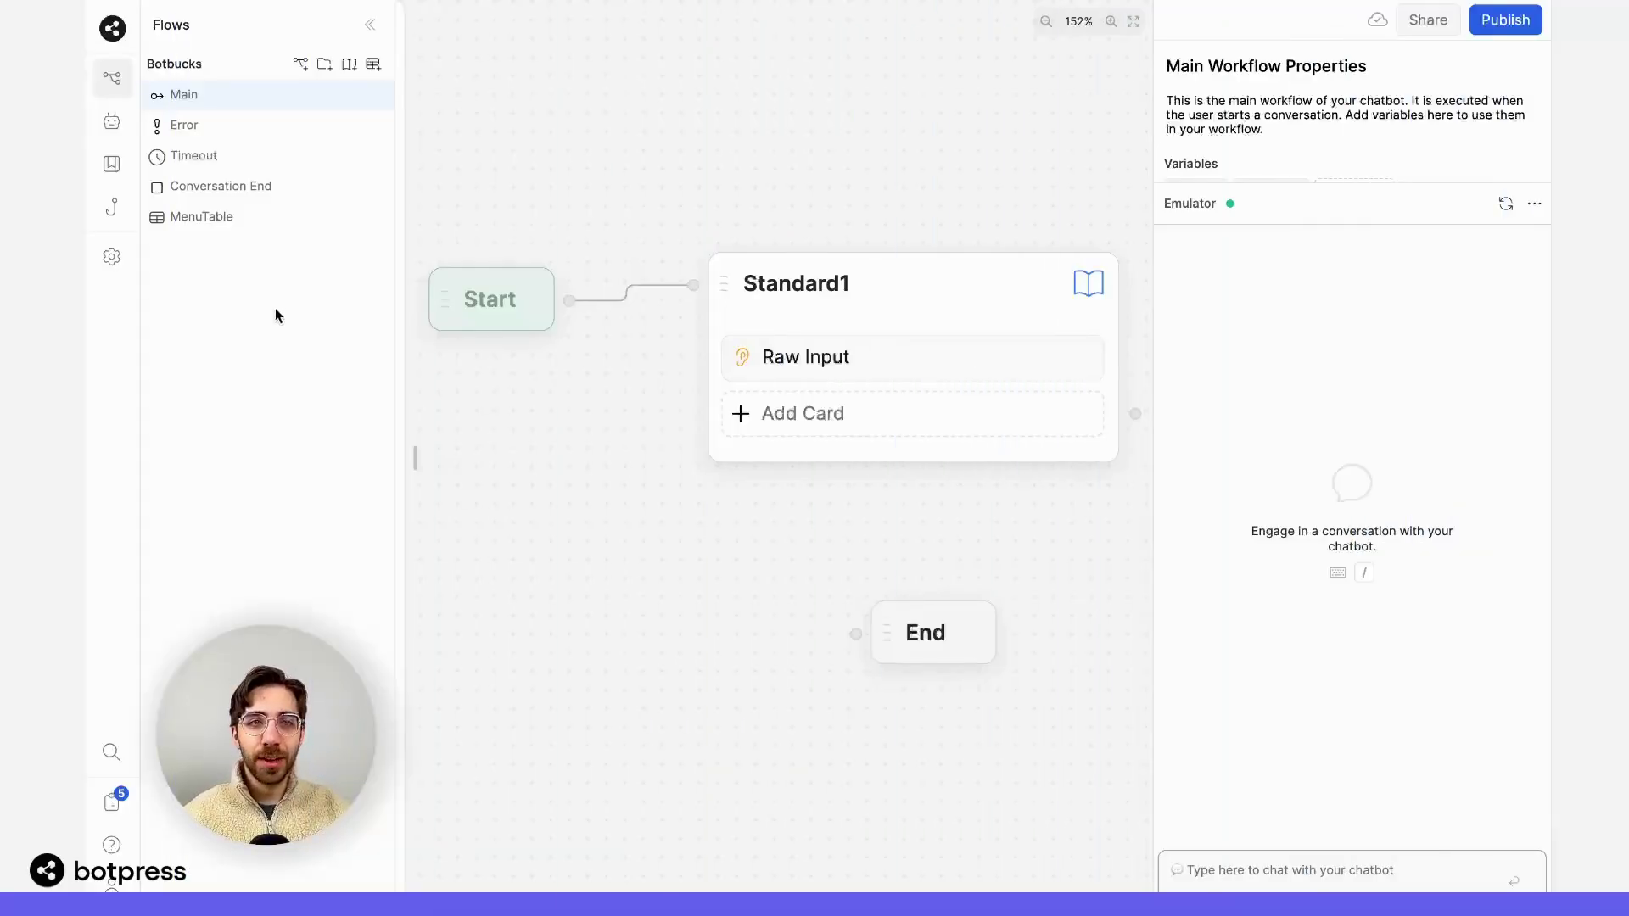
# Step: Review the MenuTable product, price and calorie data, then create a knowledge base named Menu
pyautogui.click(317, 224)
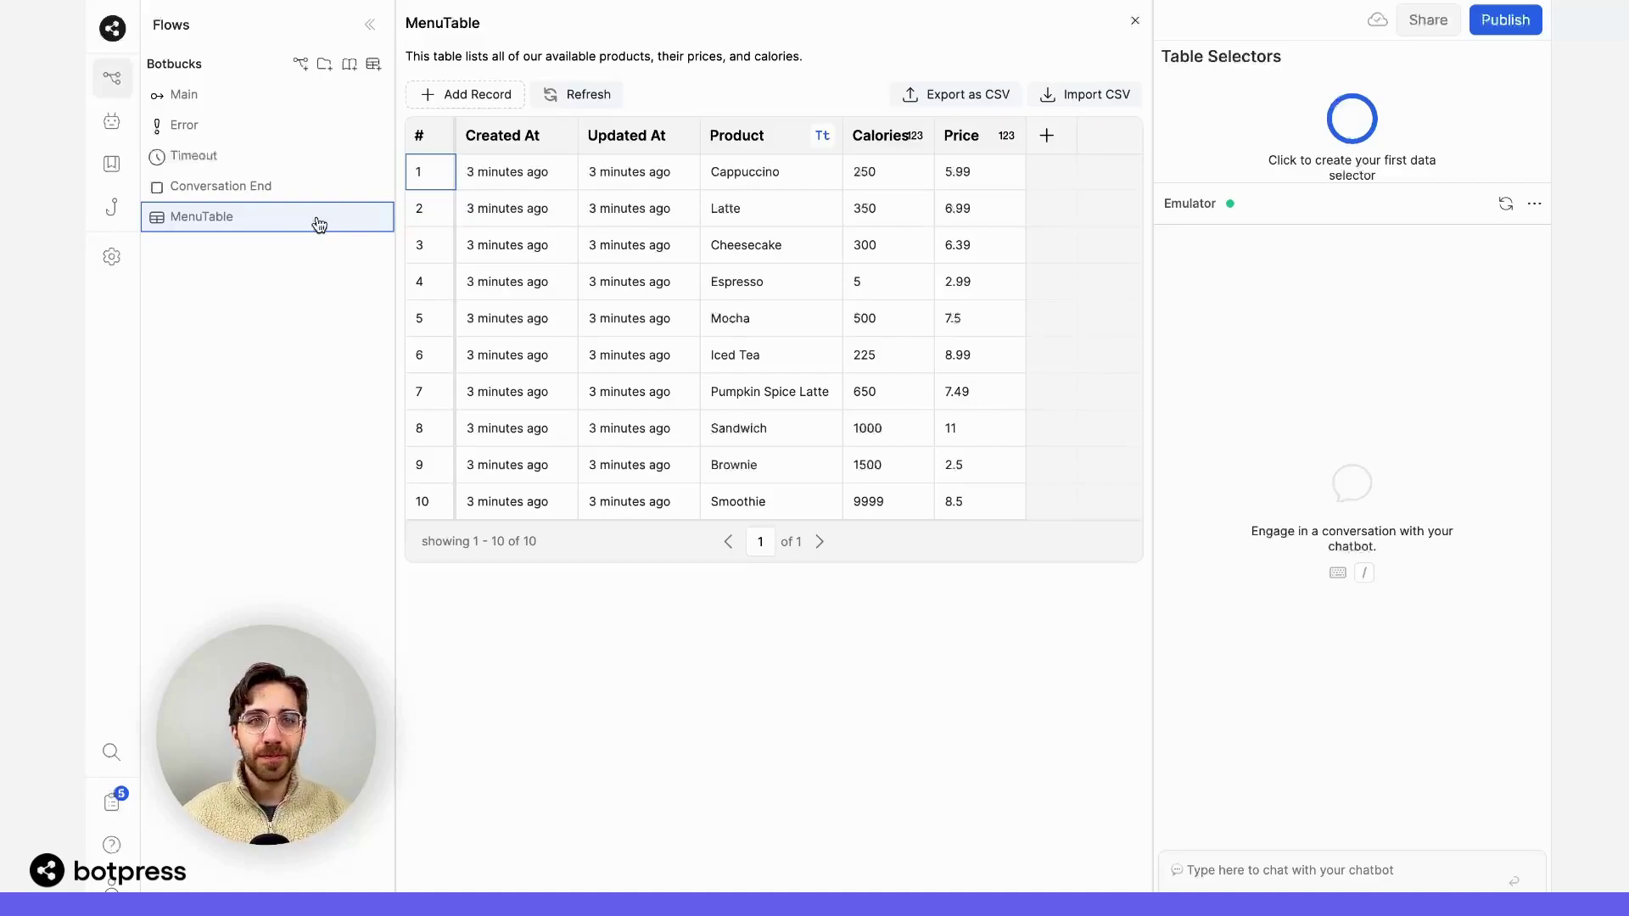
pyautogui.click(349, 63)
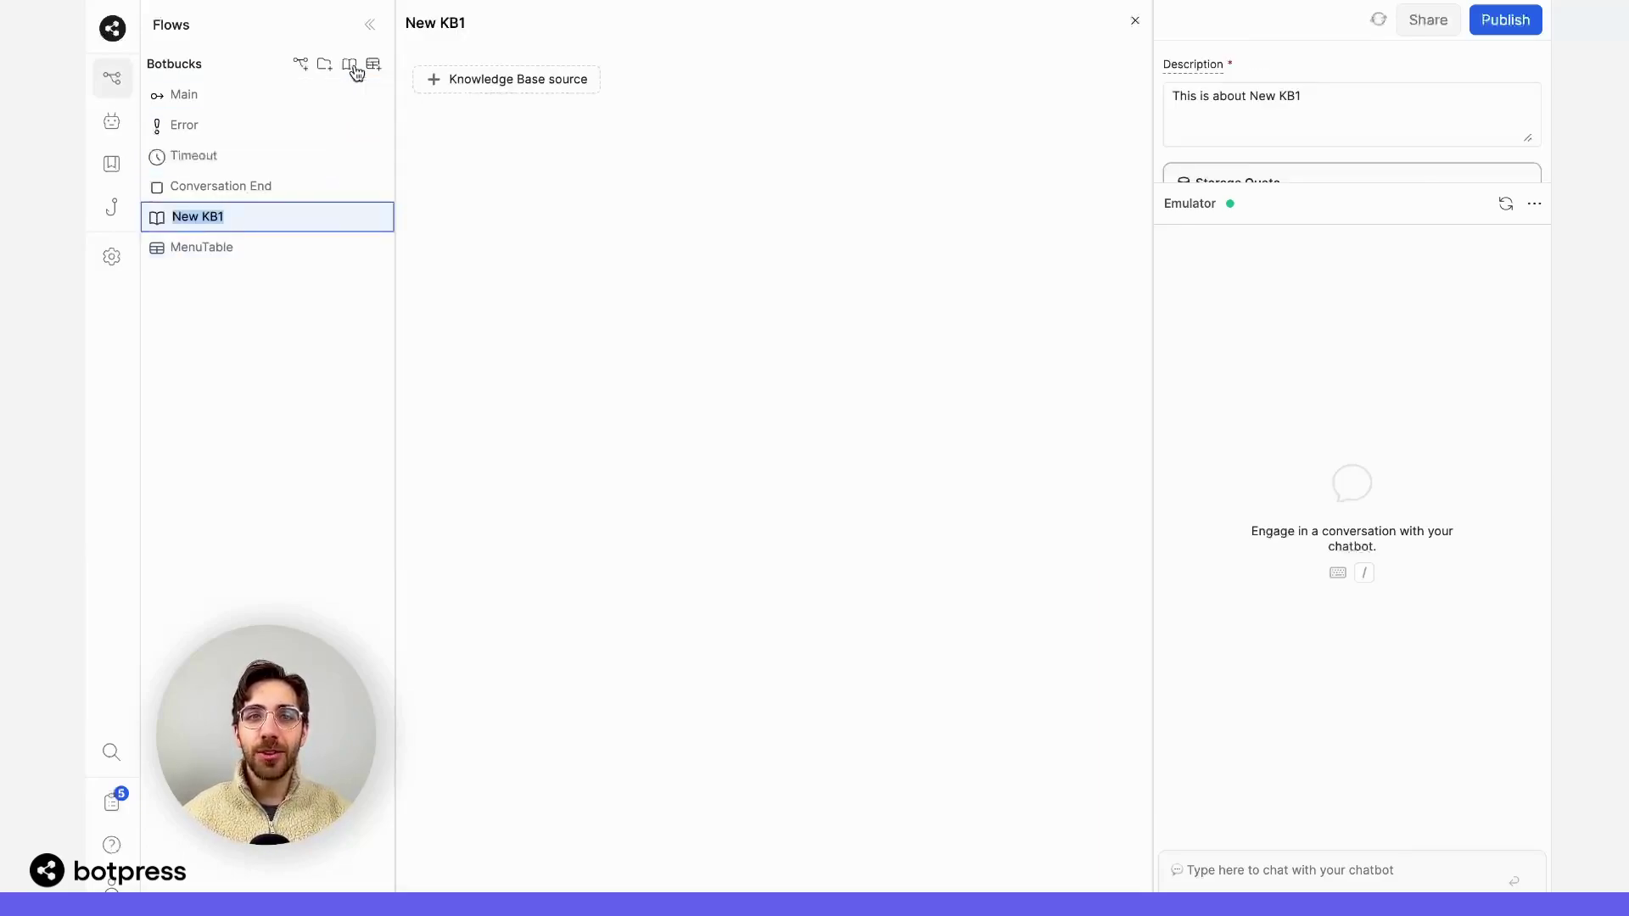
pyautogui.write('Menu')
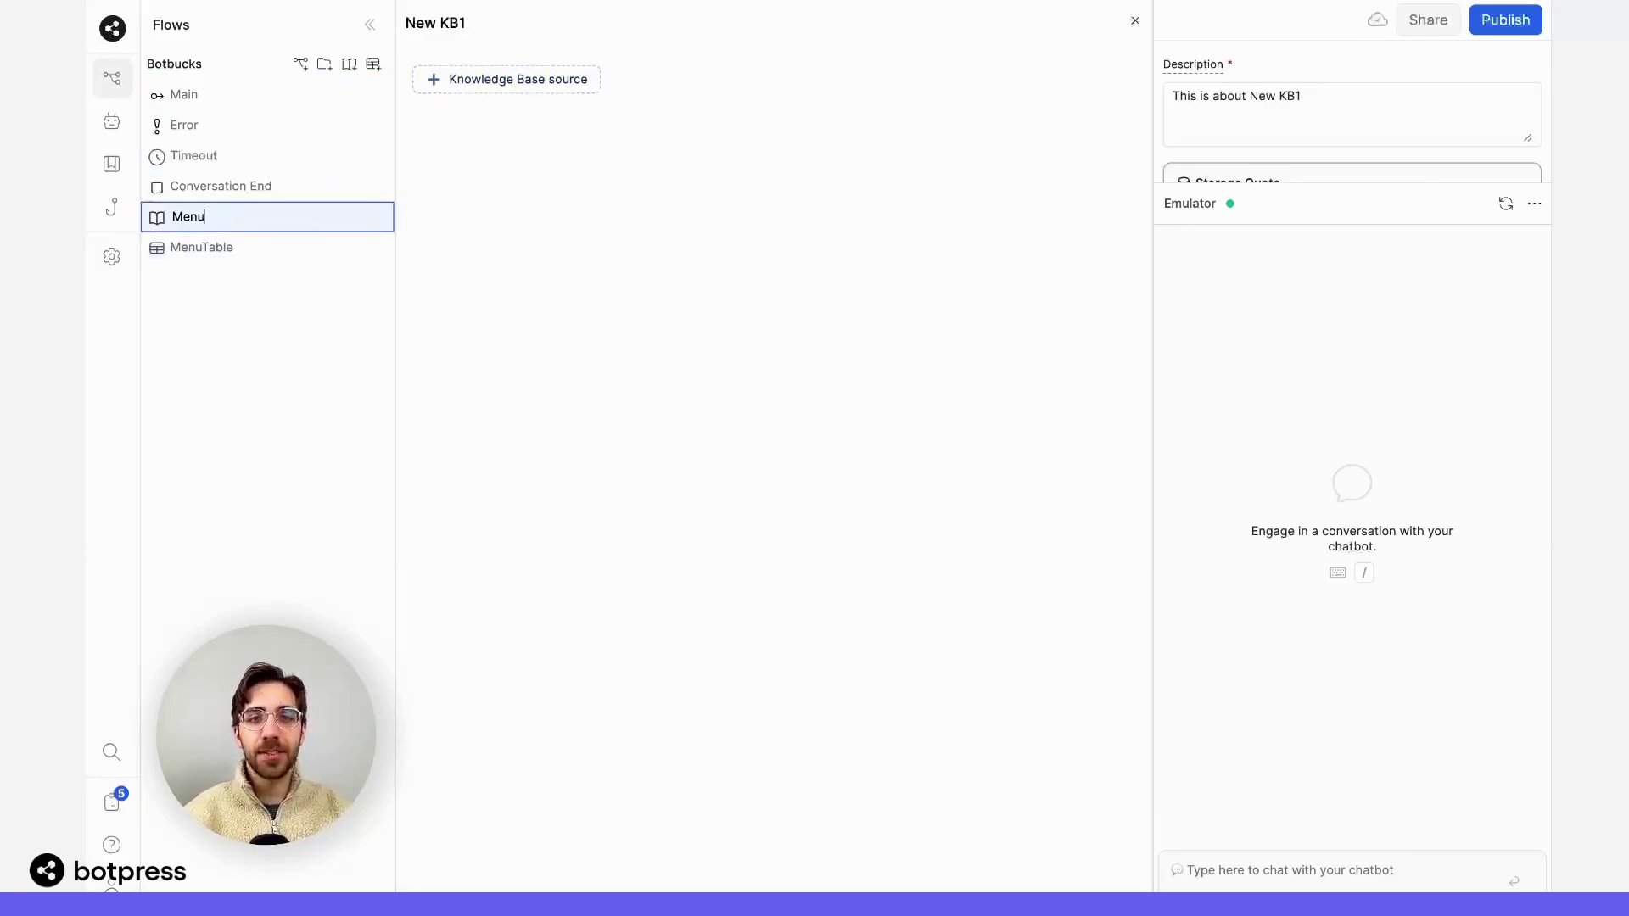
pyautogui.press('Return')
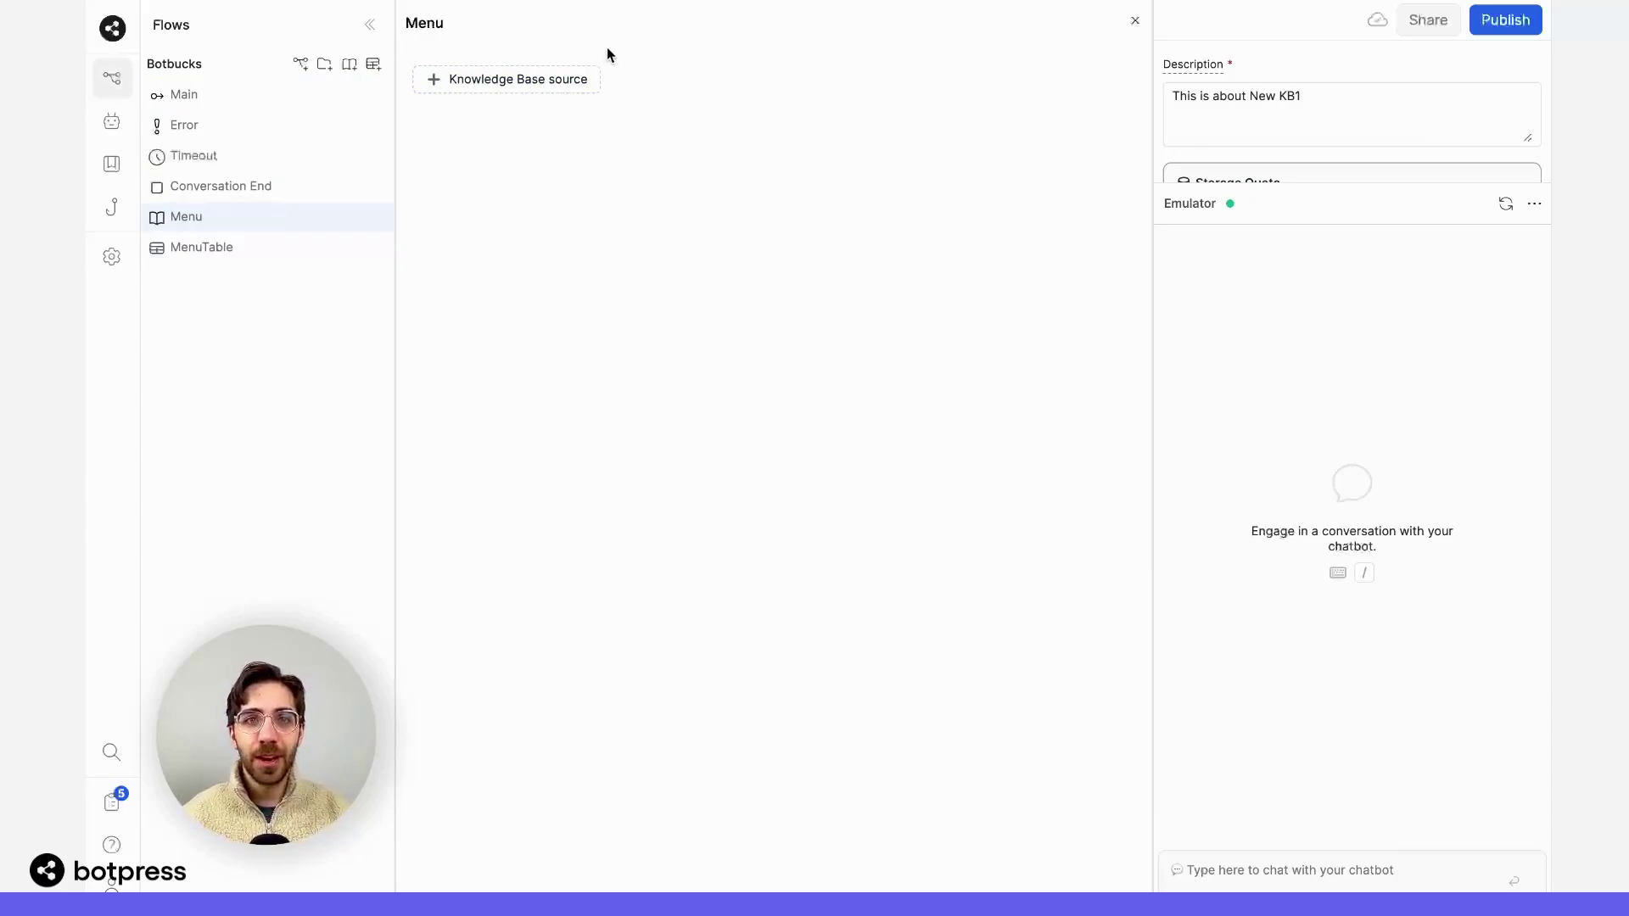
# Step: Attach MenuTable as the Table source of the Menu knowledge base
pyautogui.click(586, 78)
pyautogui.moveTo(502, 245)
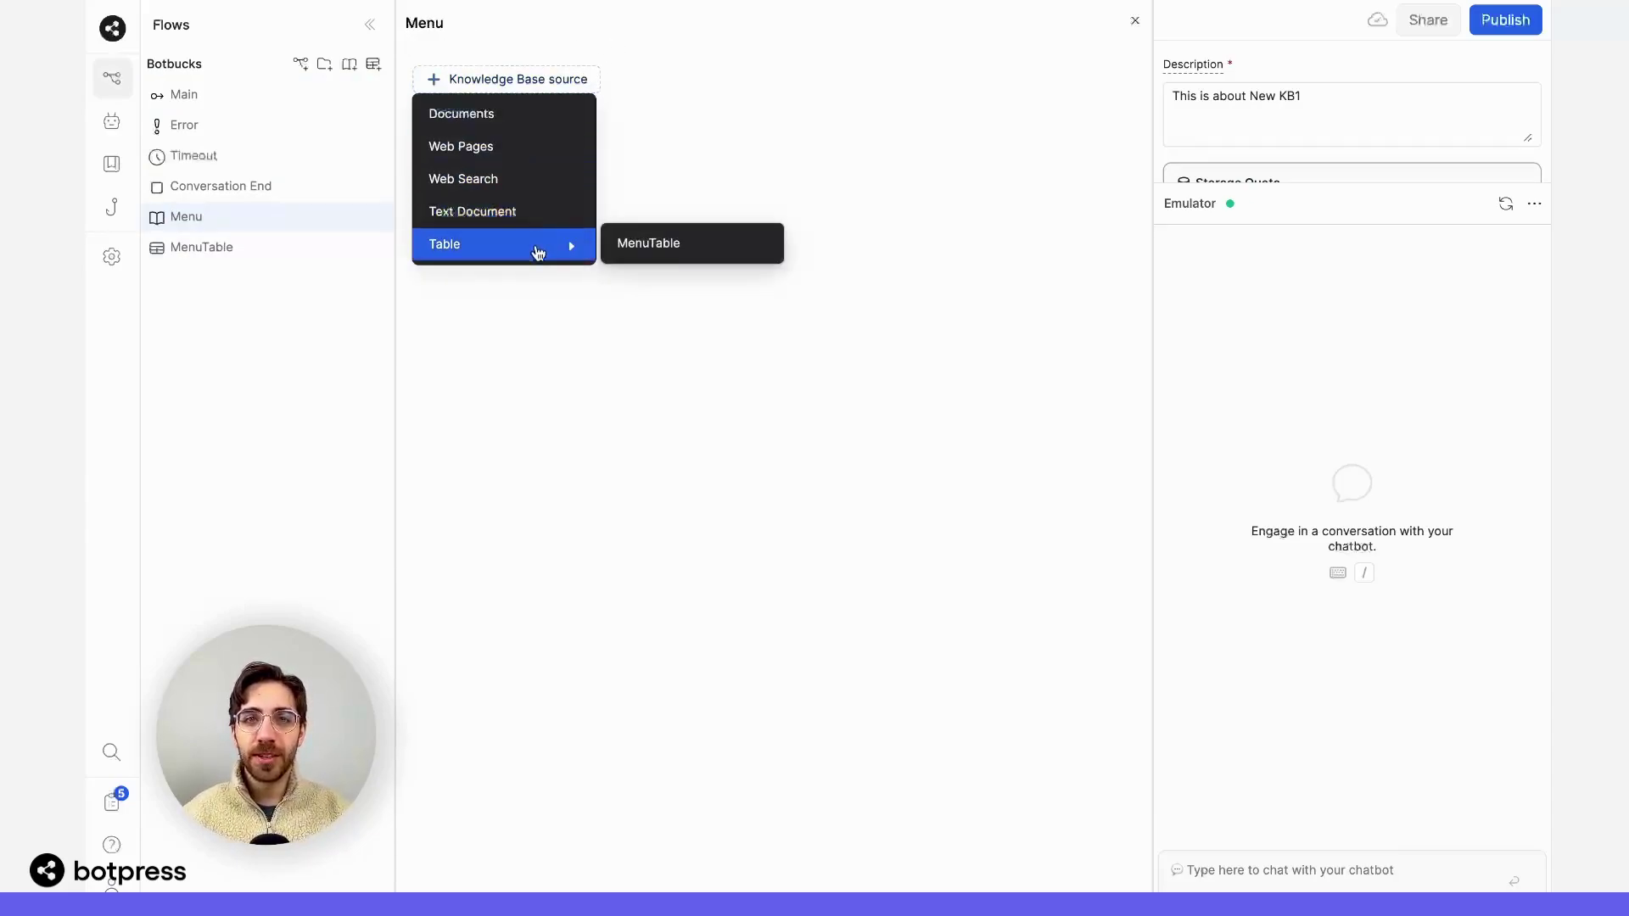
pyautogui.click(636, 244)
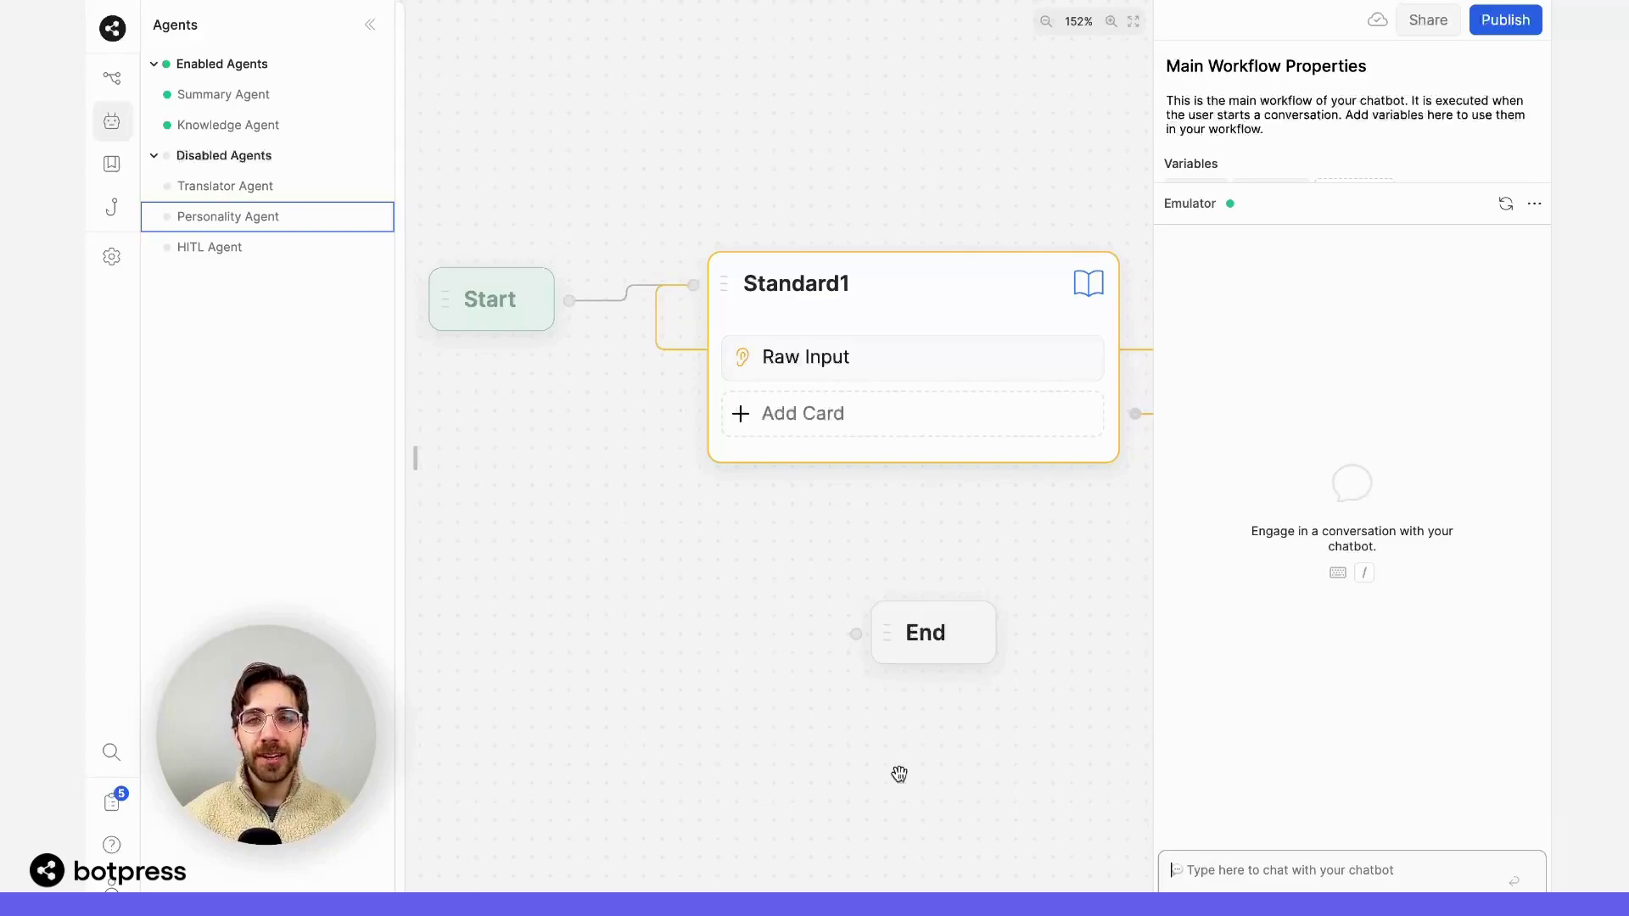
pyautogui.write('How ')
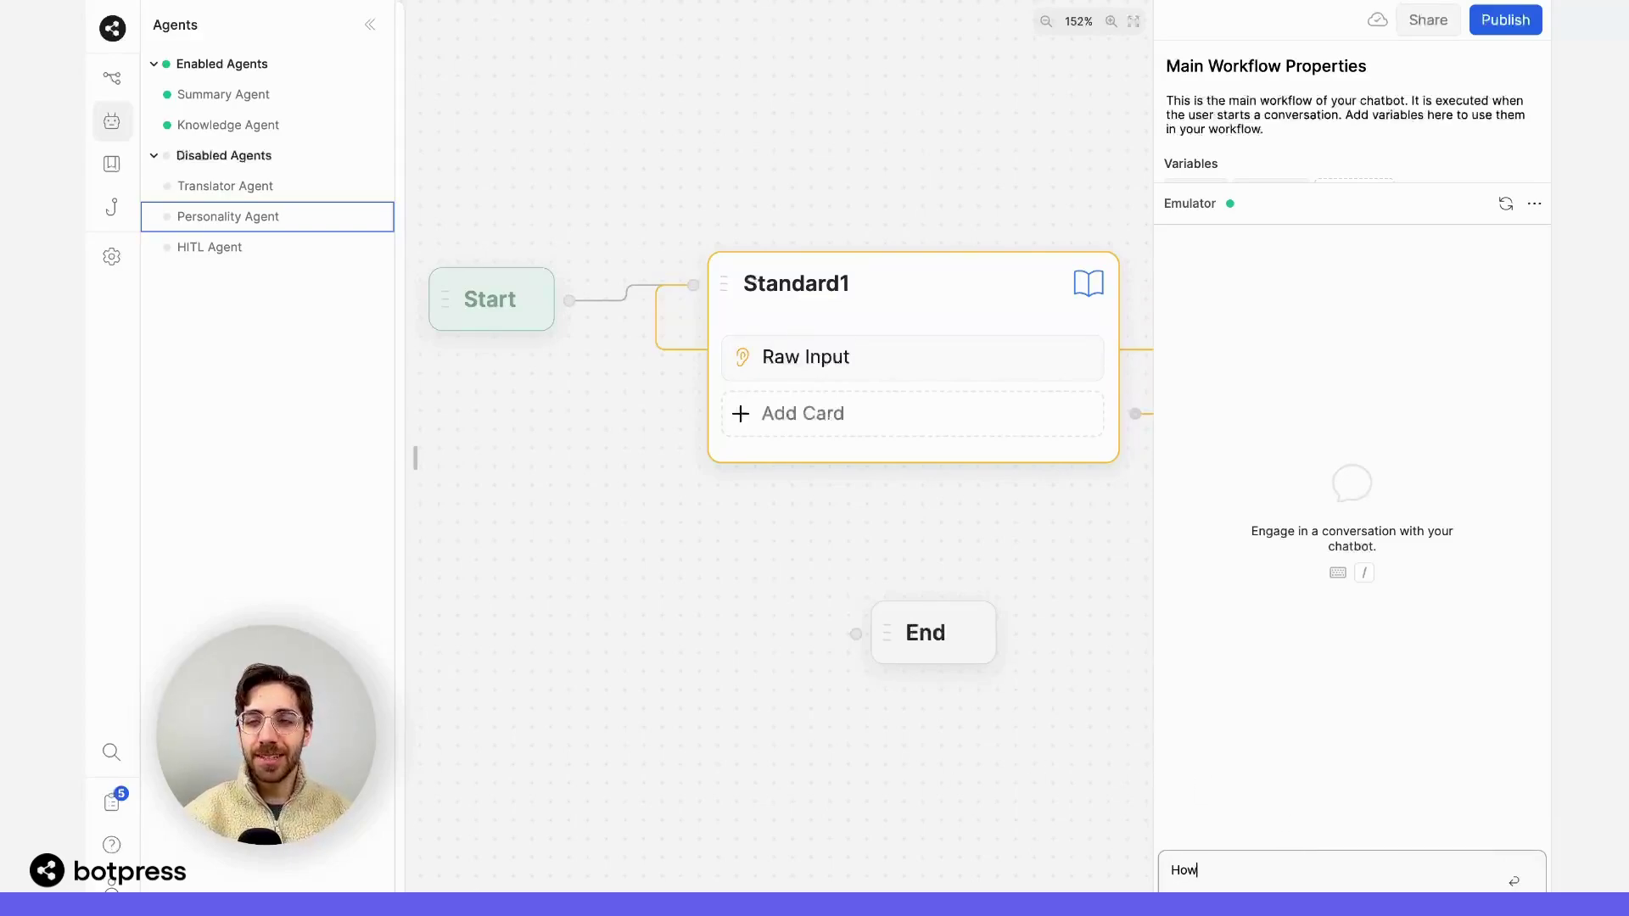
pyautogui.write('much does a latte')
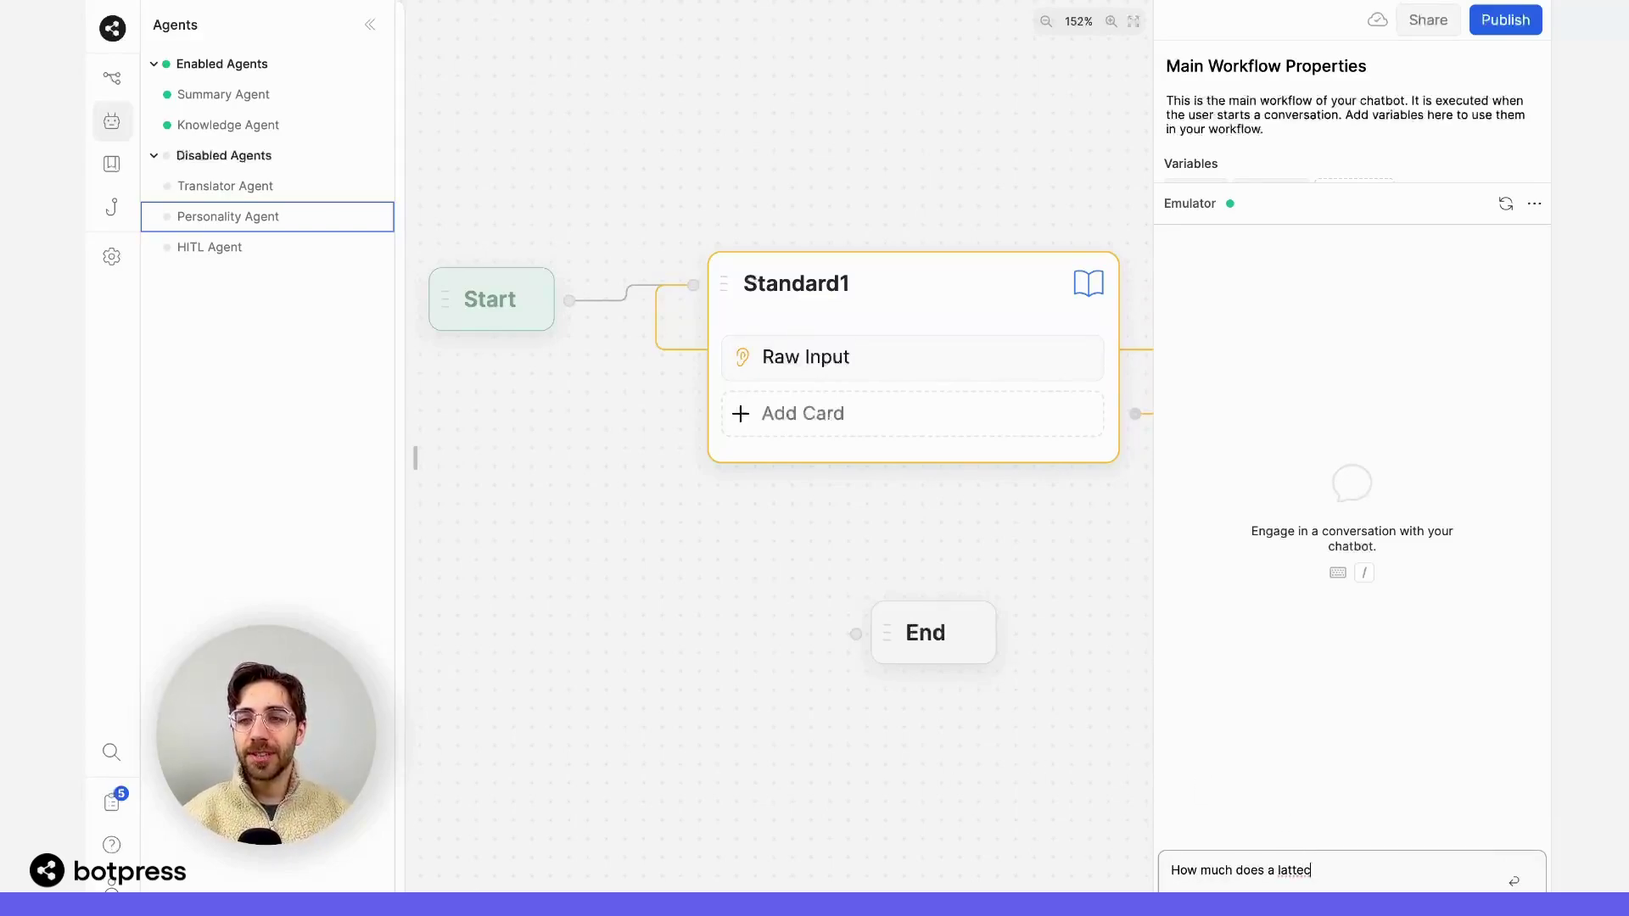
pyautogui.write(' cost?')
# Step: Ask the emulator 'How much does a latte cost?' and get the answer $6.99
pyautogui.press('Return')
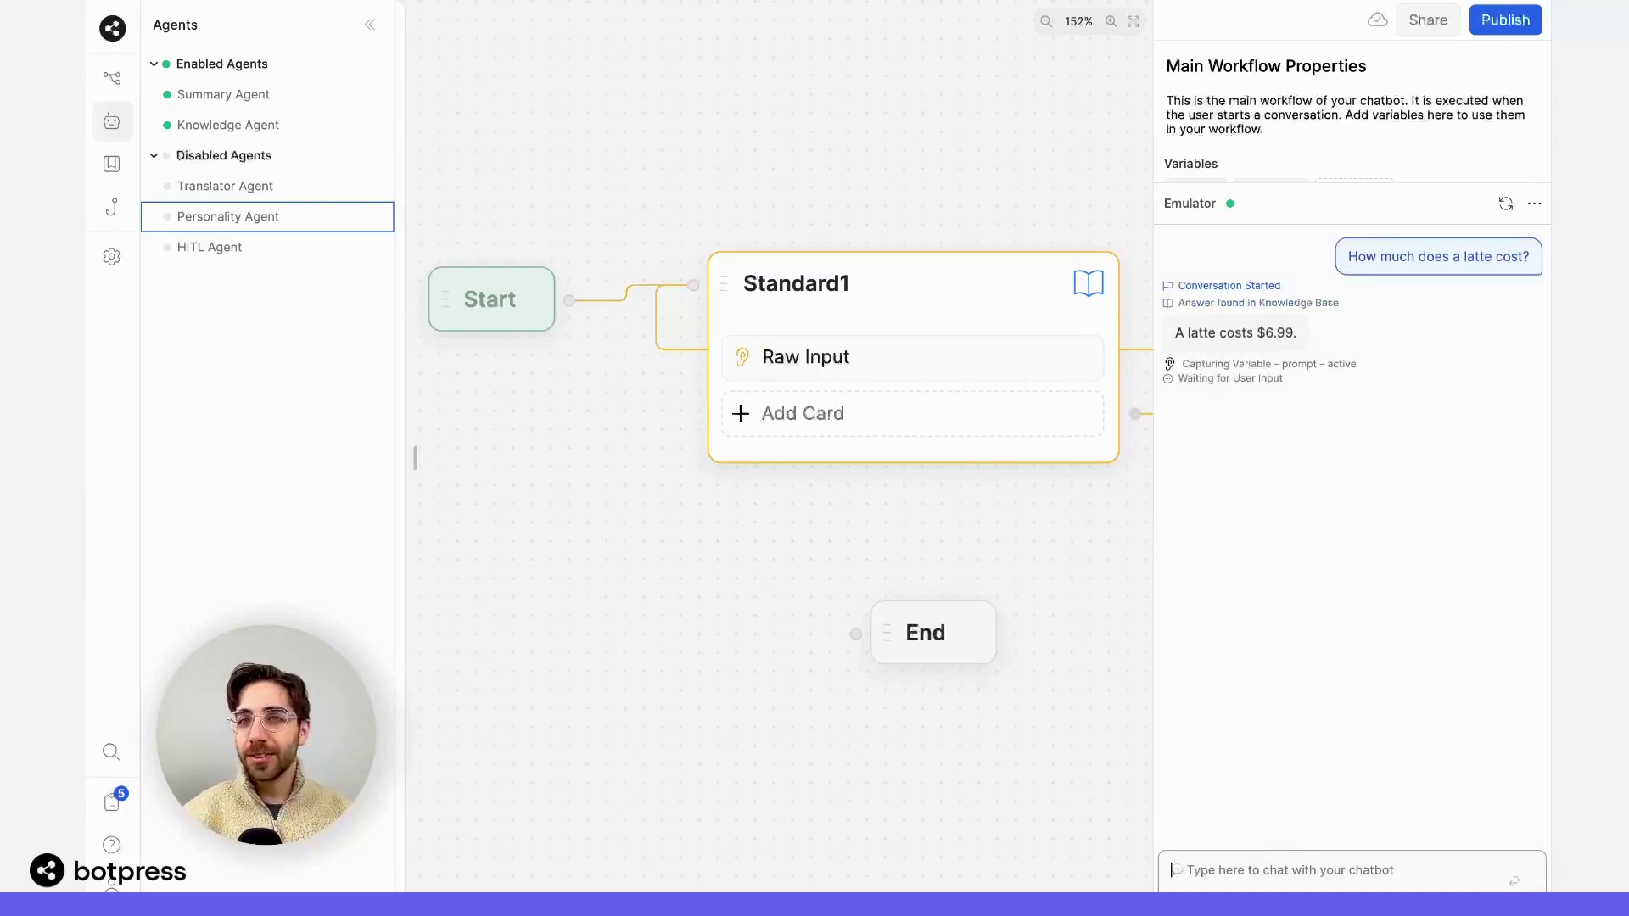
pyautogui.write('How many calories do')
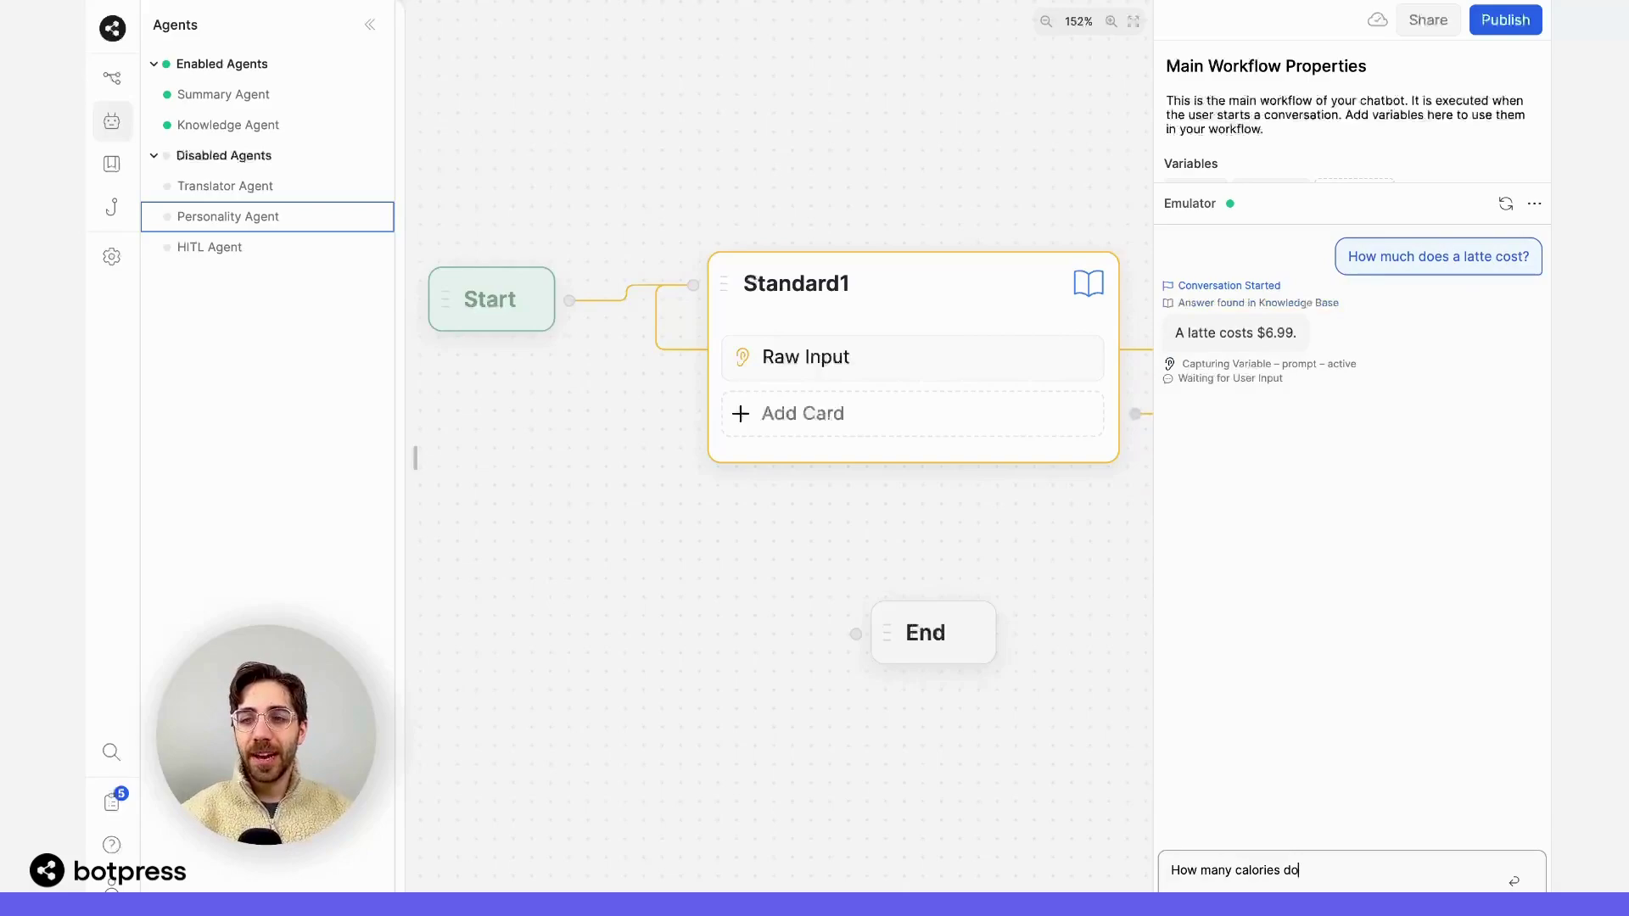
pyautogui.write('es the cheesecake ha')
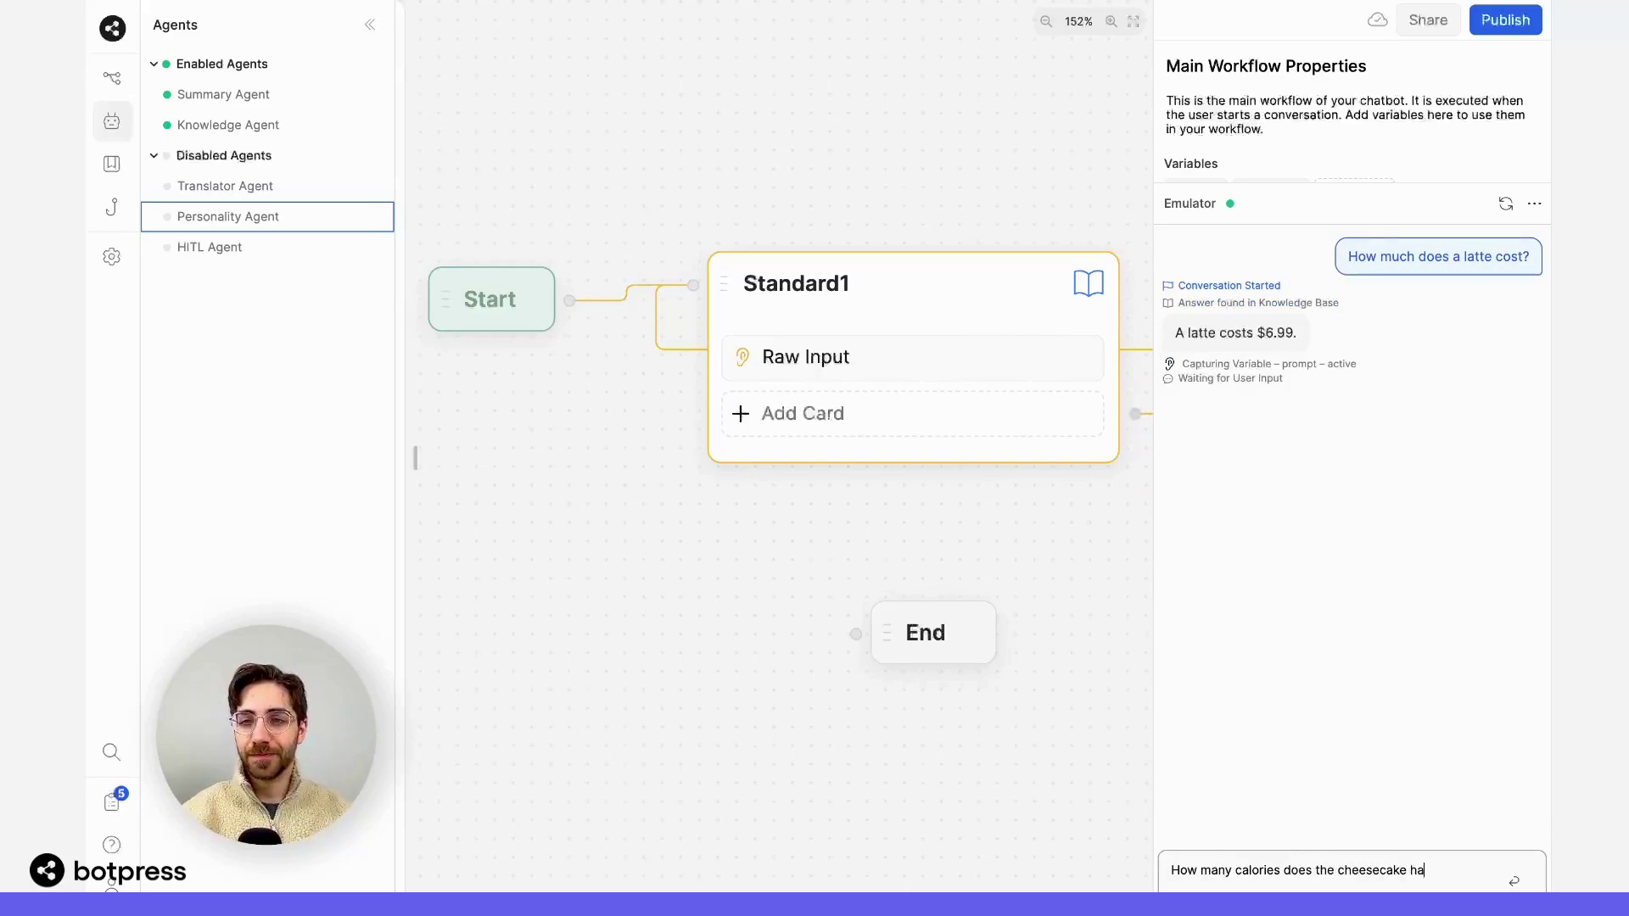
pyautogui.write('ve?')
# Step: Ask 'How many calories does the cheesecake have?' and get the answer 300 calories
pyautogui.press('Return')
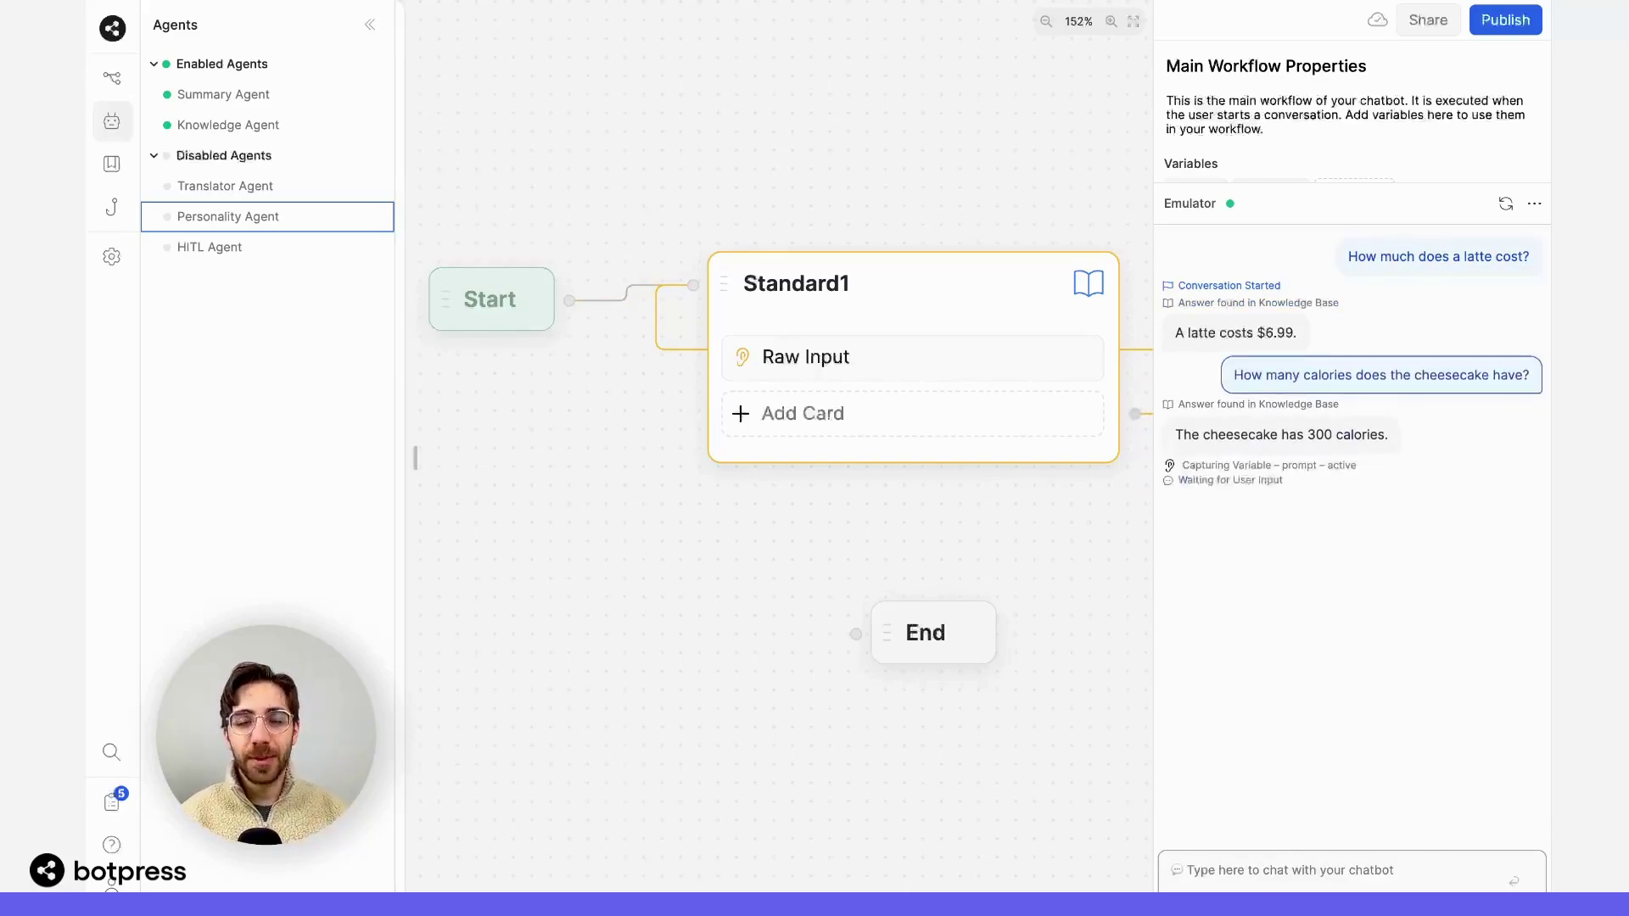